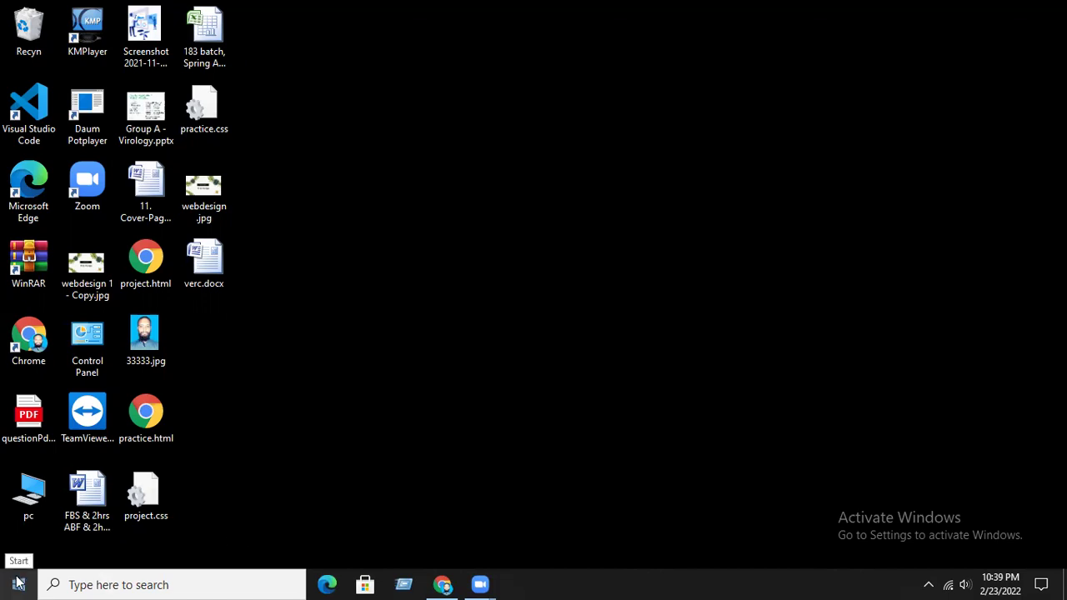
# Open the Windows Security page under Update & Security in Windows Settings
pyautogui.click(17, 584)
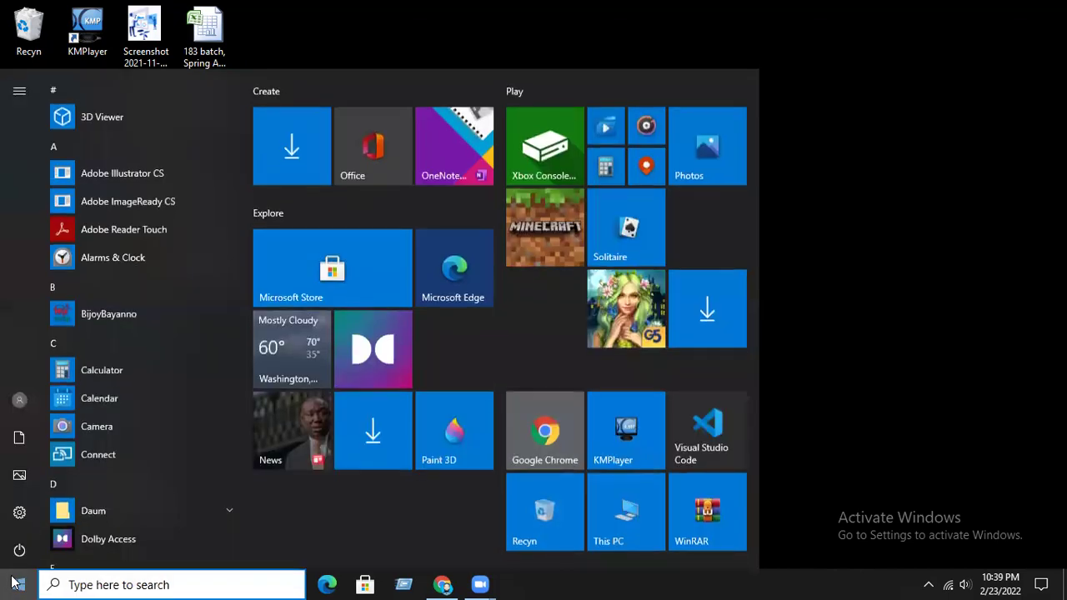
pyautogui.click(20, 513)
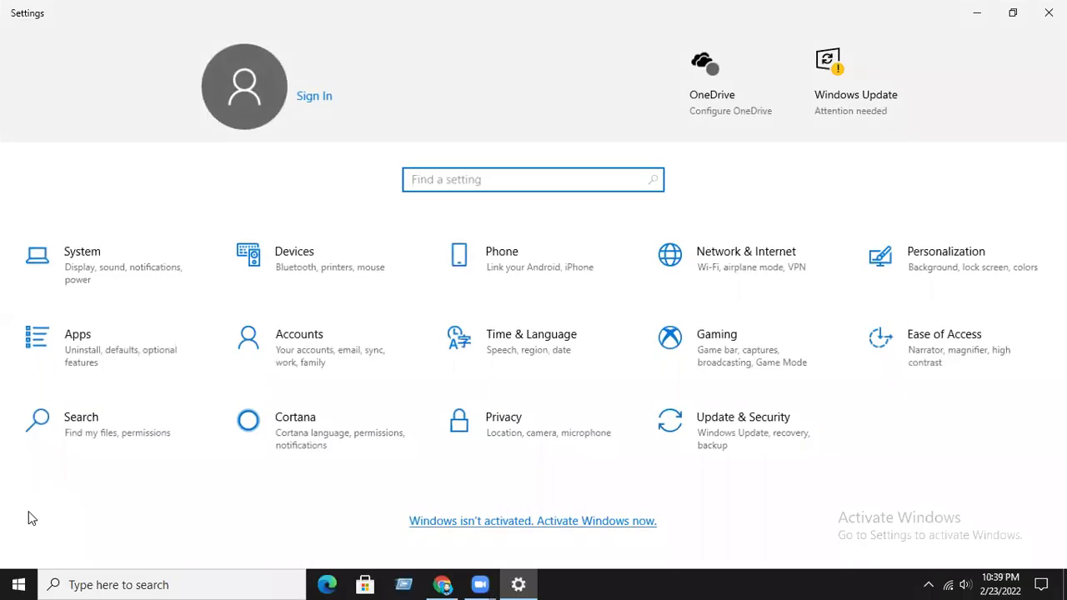
pyautogui.click(723, 446)
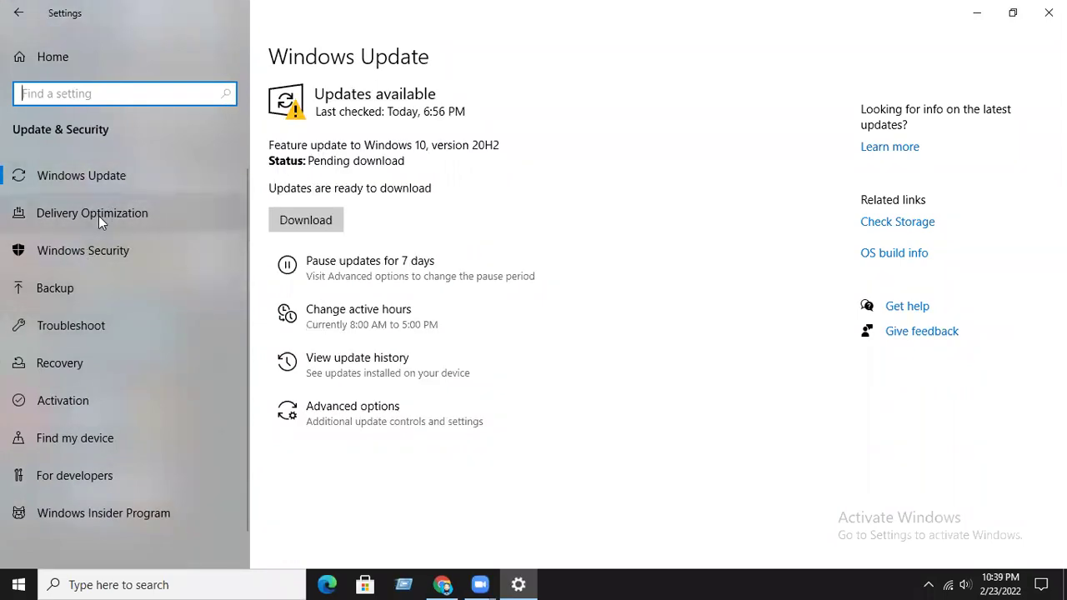
pyautogui.click(113, 257)
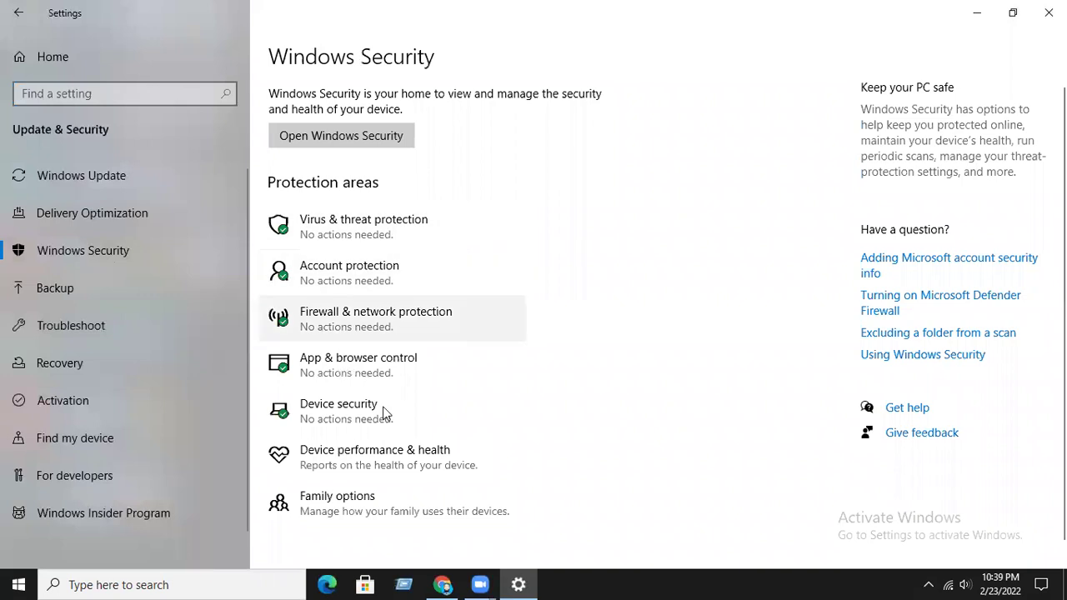
# Check the Real-time protection switch in the Virus & threat protection settings, and close the Windows Security and Settings windows
pyautogui.click(374, 231)
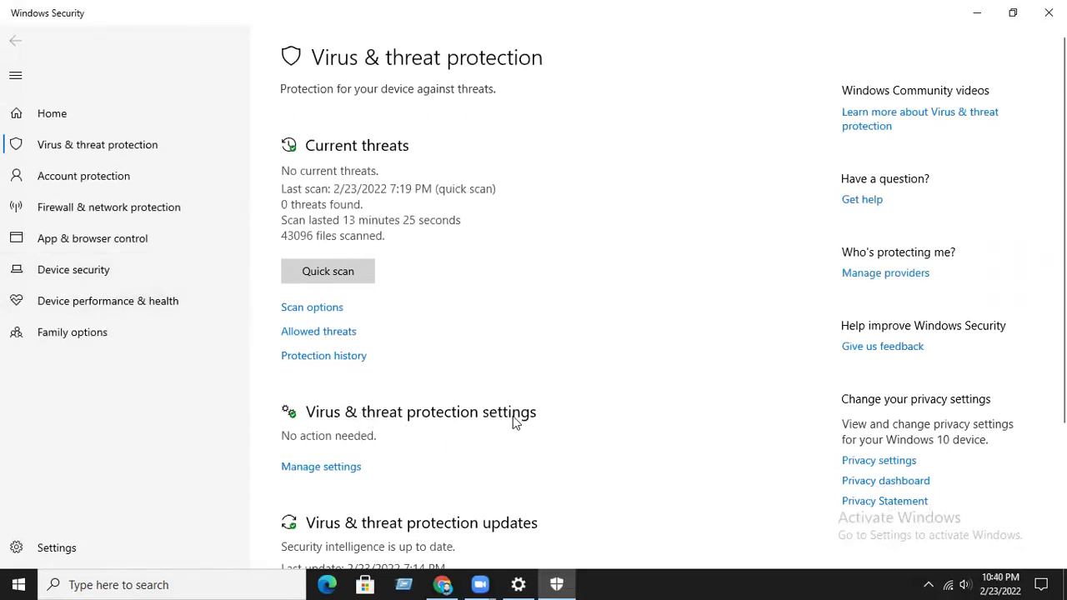
pyautogui.click(342, 472)
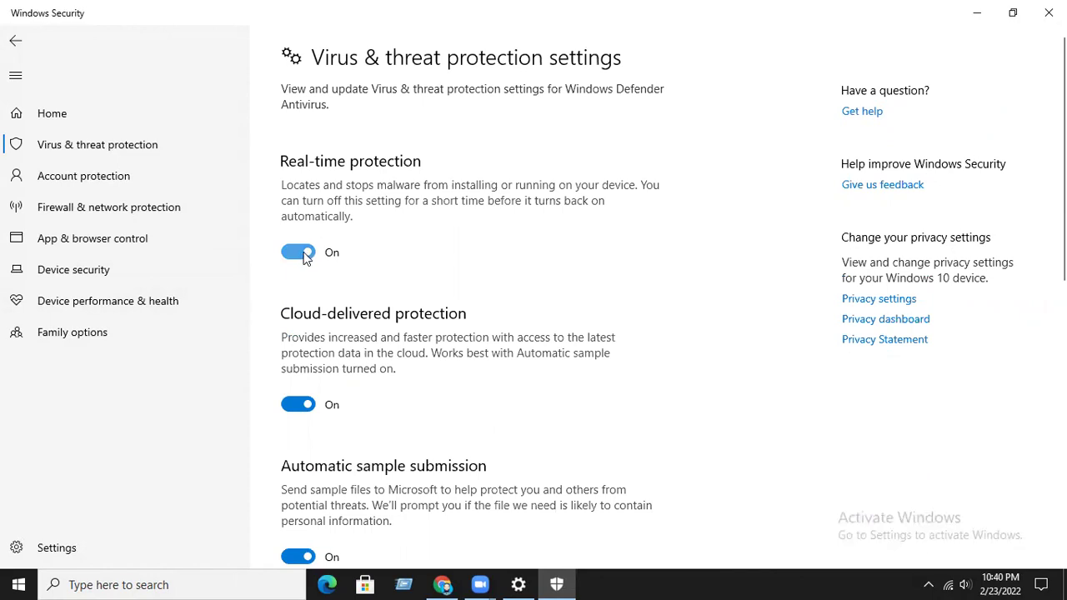
pyautogui.click(296, 261)
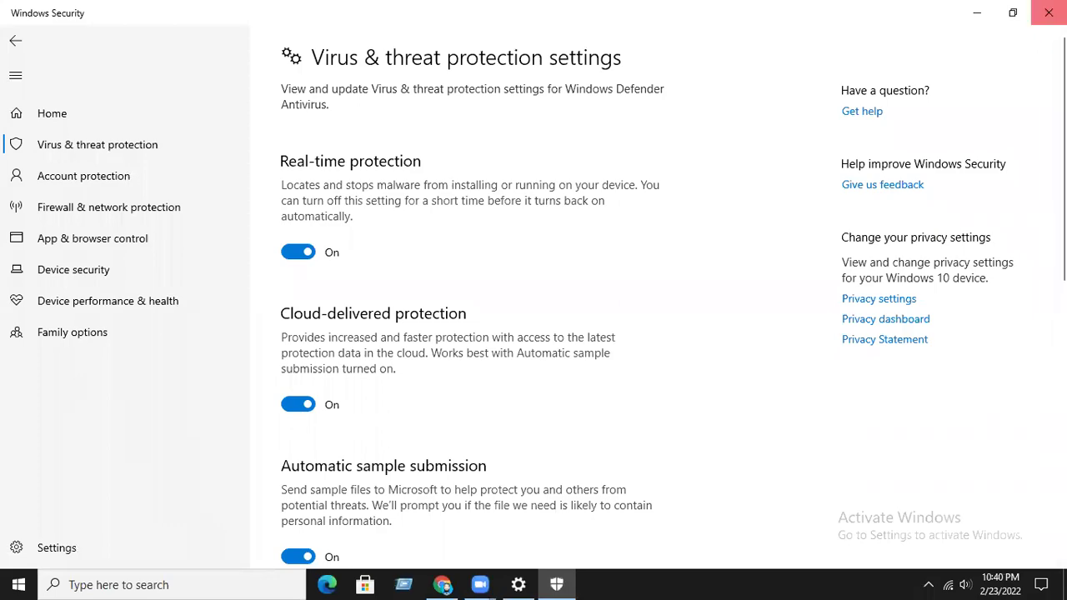
pyautogui.click(1046, 15)
pyautogui.click(1048, 13)
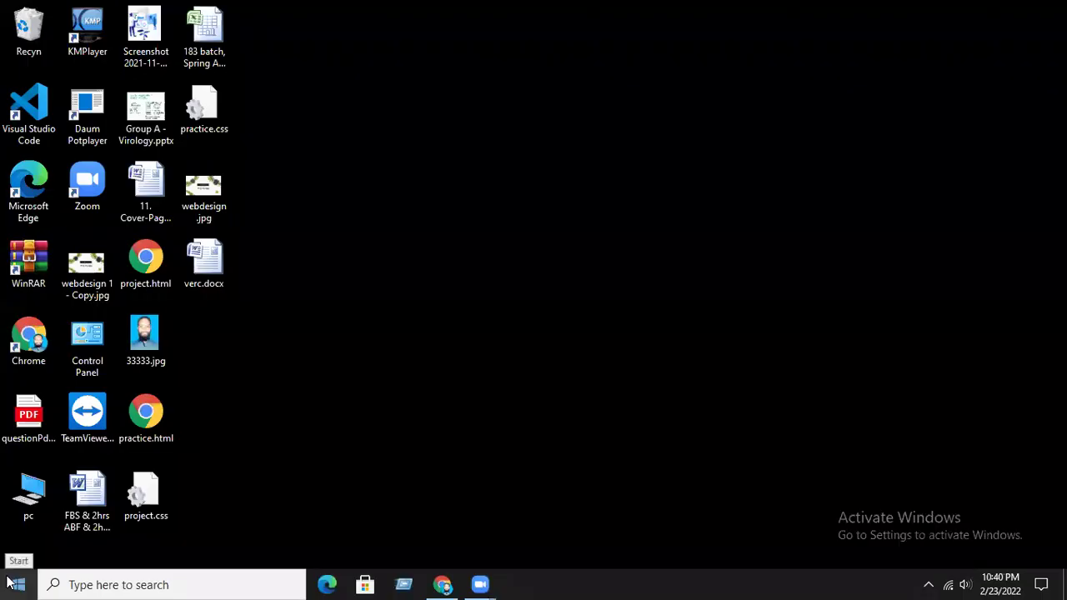
# Open the Local Group Policy Editor, move its window higher on the desktop, and widen the policy tree so folder names fit
pyautogui.click(20, 582)
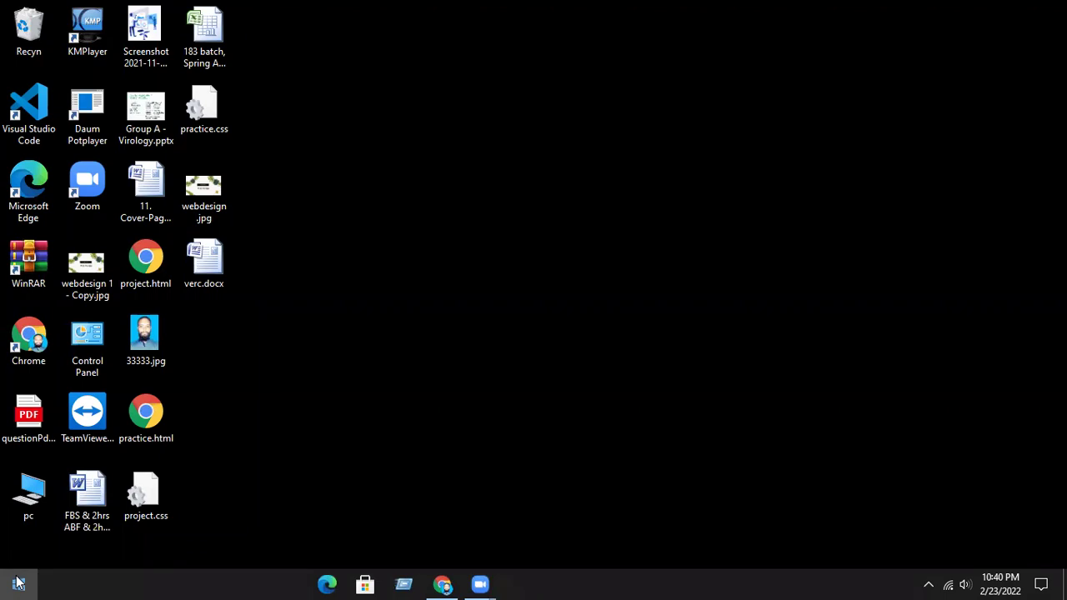
pyautogui.click(106, 583)
pyautogui.write('e')
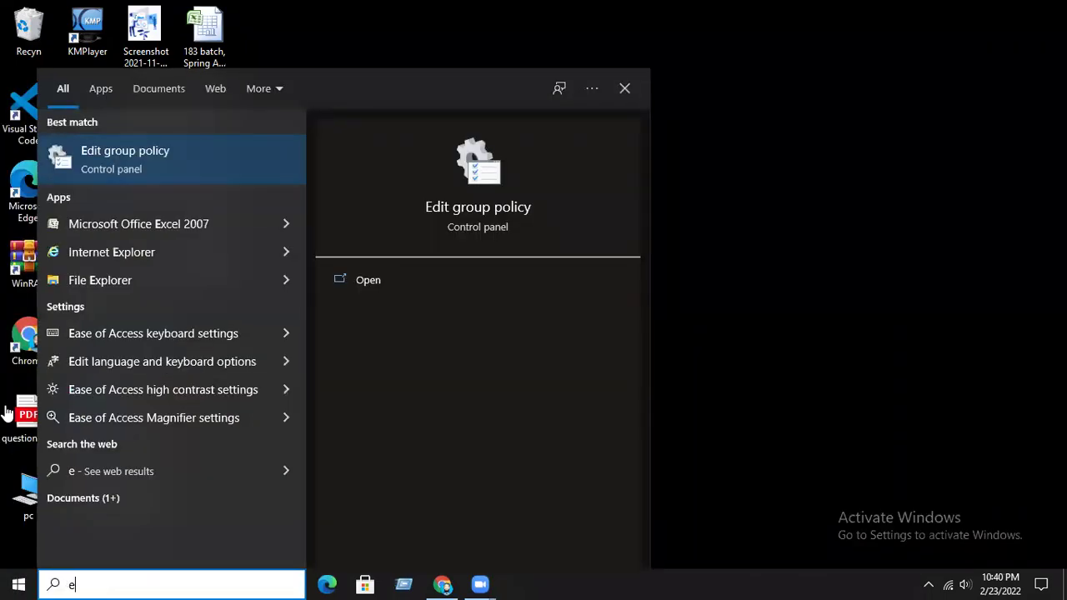
pyautogui.click(164, 155)
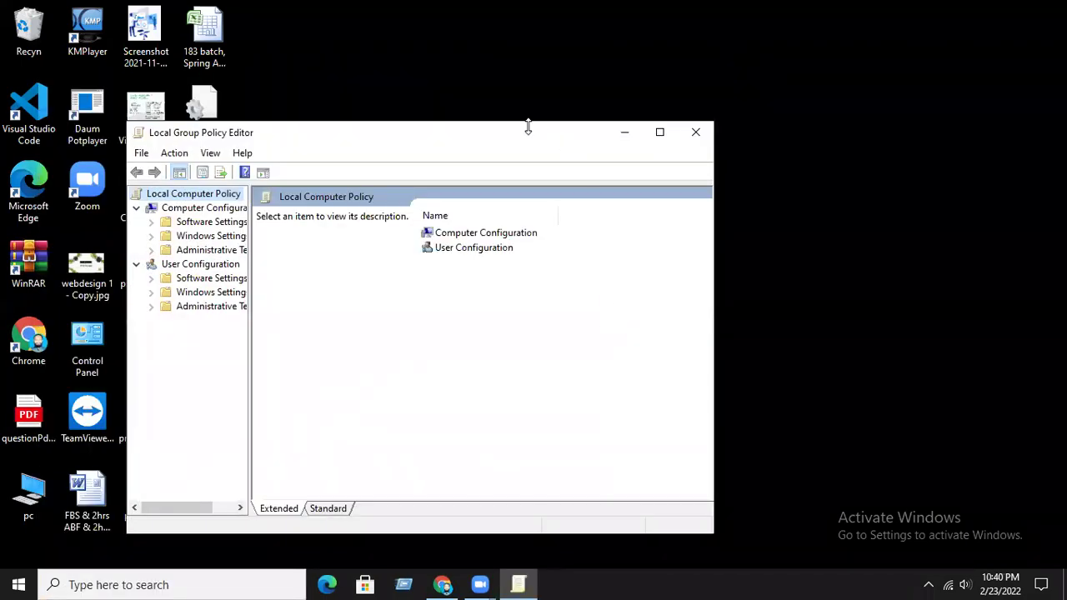
pyautogui.moveTo(527, 135); pyautogui.dragTo(566, 82)
pyautogui.moveTo(297, 250); pyautogui.dragTo(390, 263)
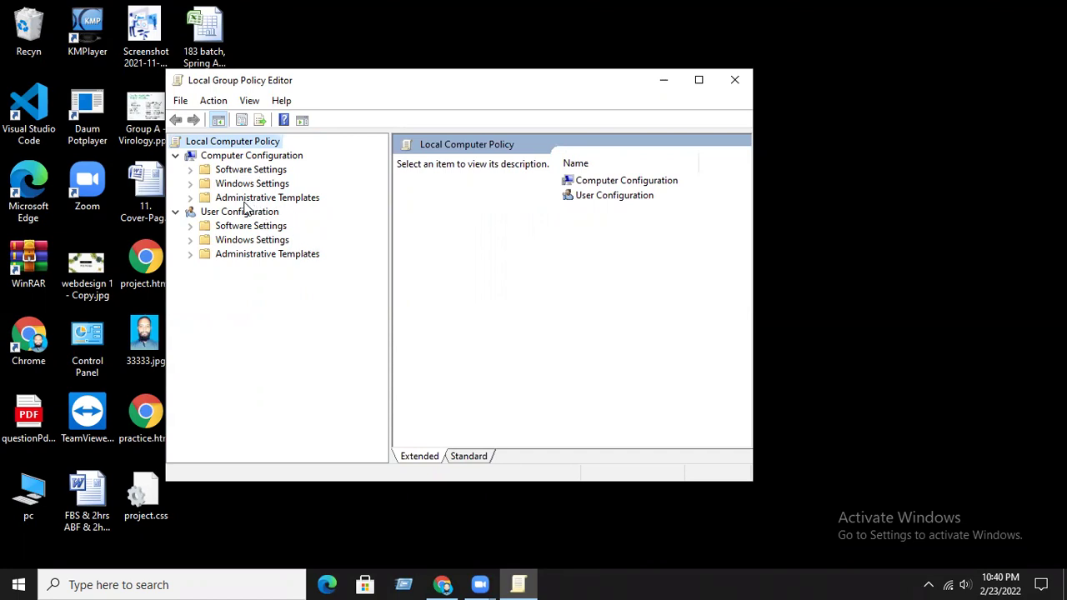
# Open the Windows Defender Antivirus folder under Computer Configuration > Administrative Templates > Windows Components
pyautogui.click(301, 205)
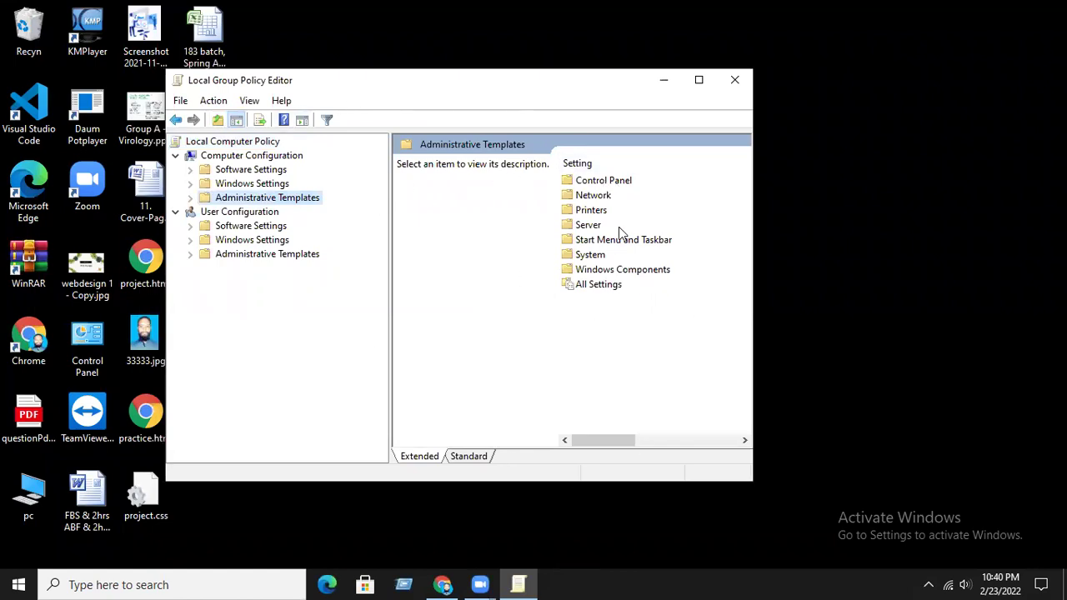
pyautogui.click(627, 277)
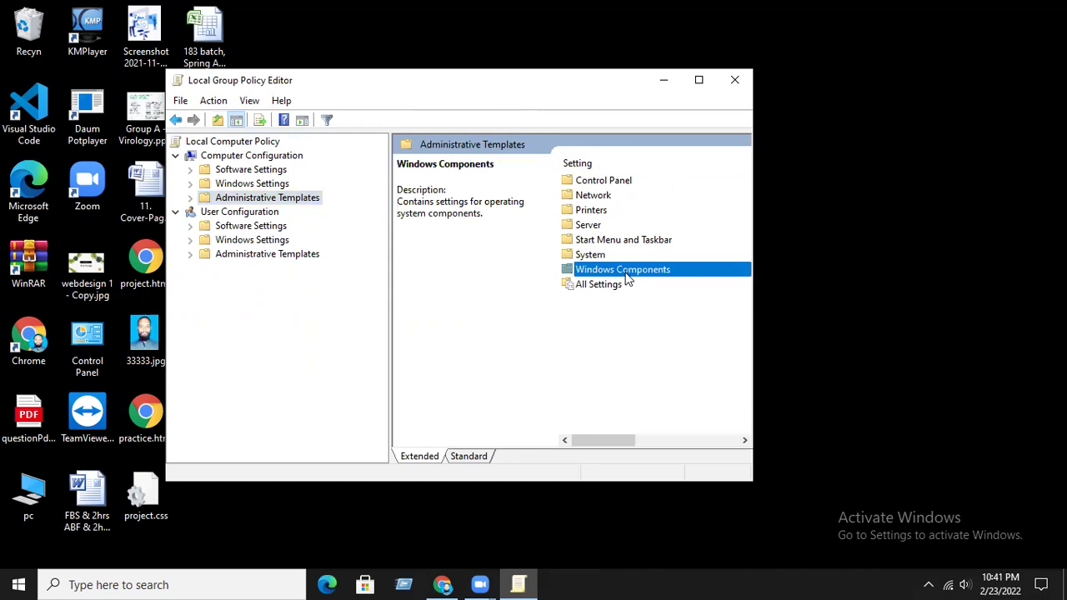
pyautogui.doubleClick(581, 269)
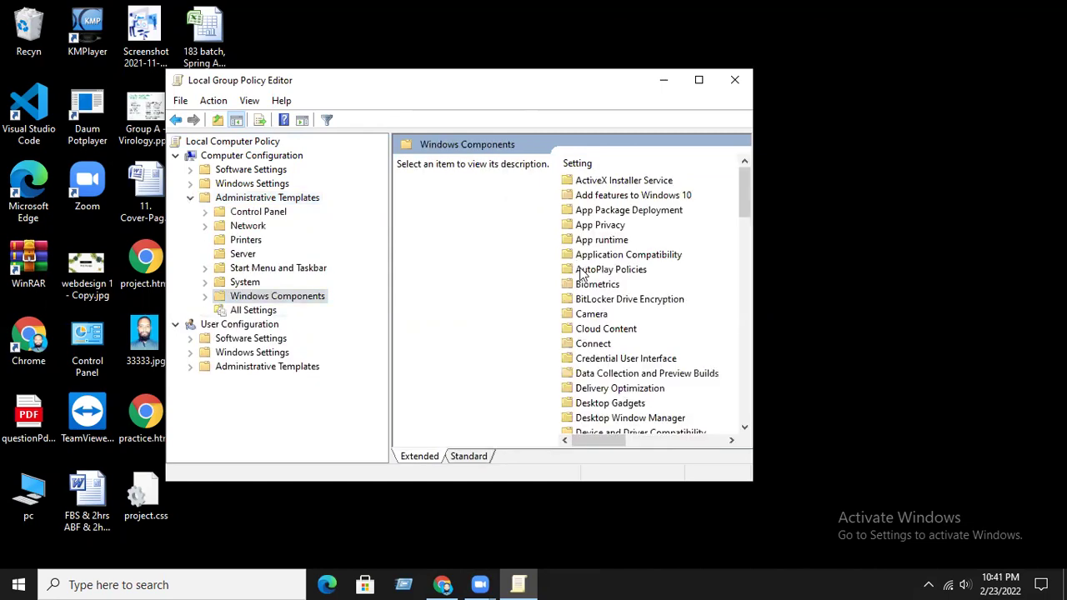
pyautogui.moveTo(751, 181); pyautogui.dragTo(751, 336)
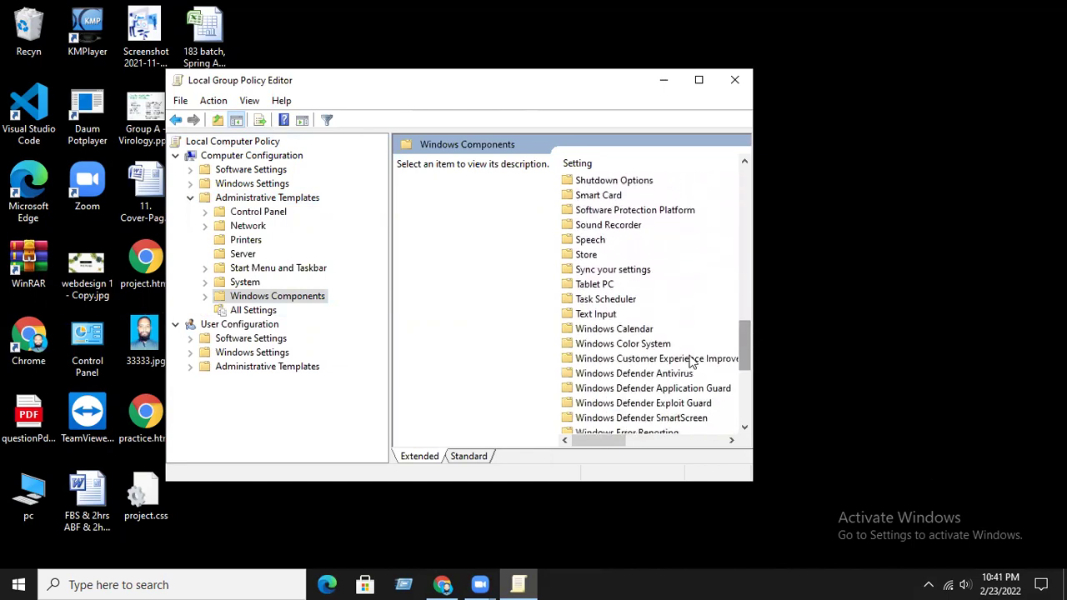
pyautogui.click(649, 379)
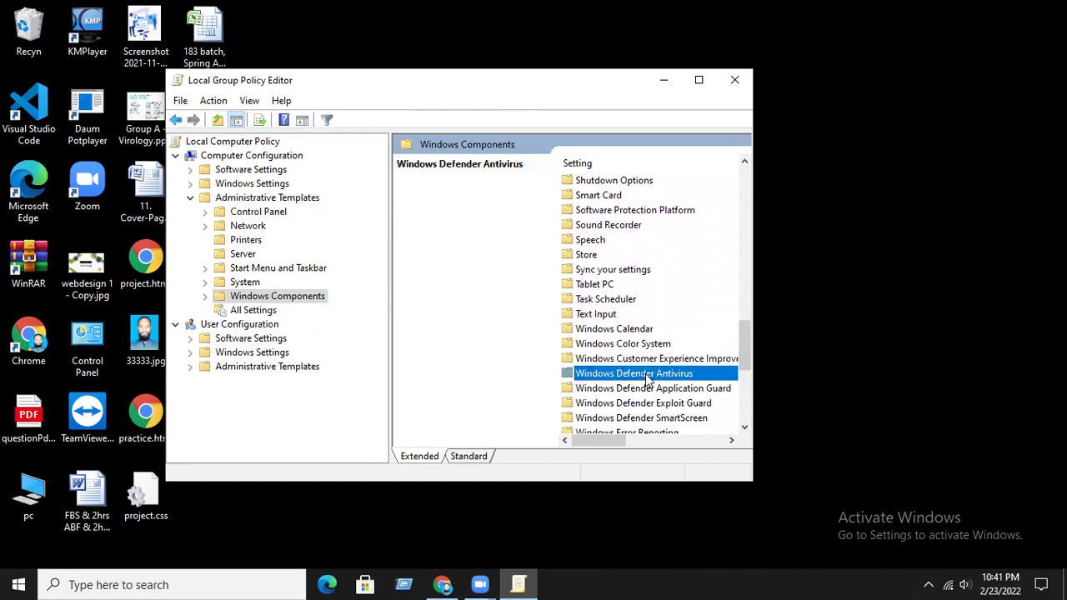
pyautogui.doubleClick(605, 380)
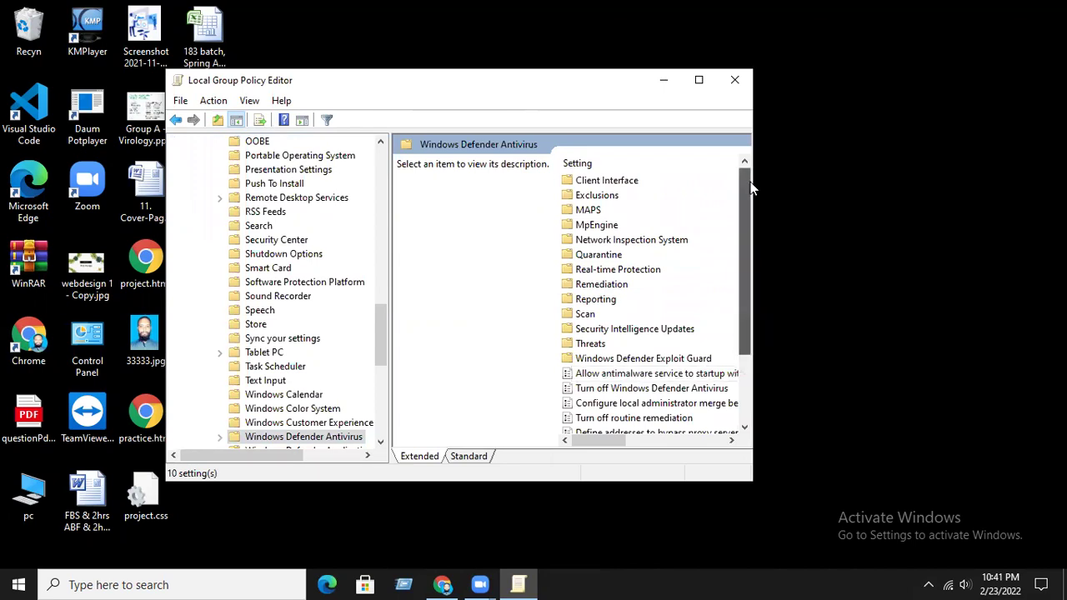
# Set the "Turn off Windows Defender Antivirus" policy to Disabled, apply it, and close the Local Group Policy Editor
pyautogui.moveTo(749, 185); pyautogui.dragTo(738, 240)
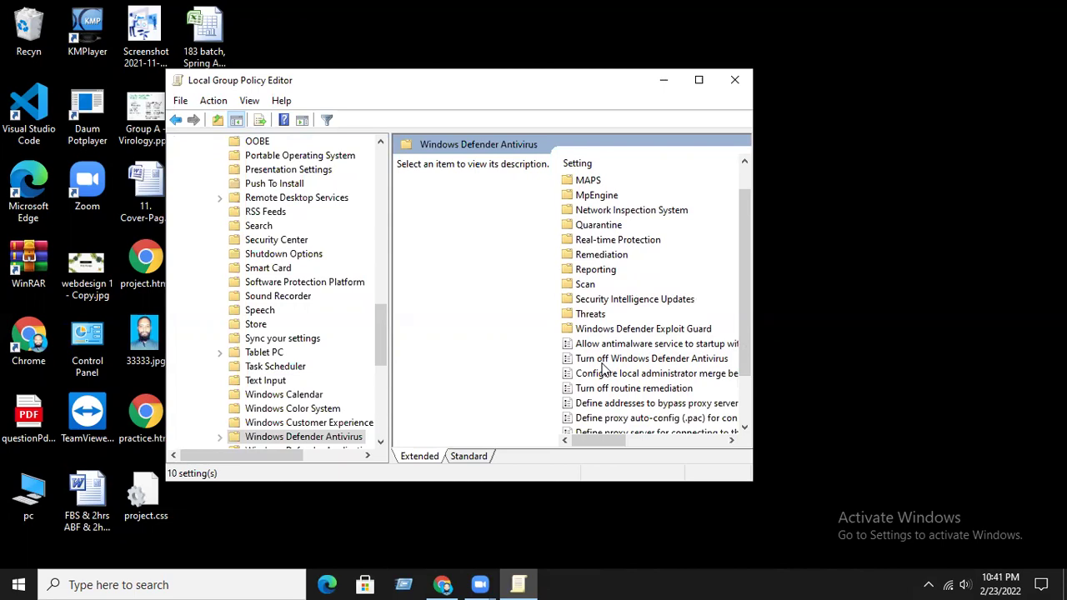
pyautogui.click(605, 364)
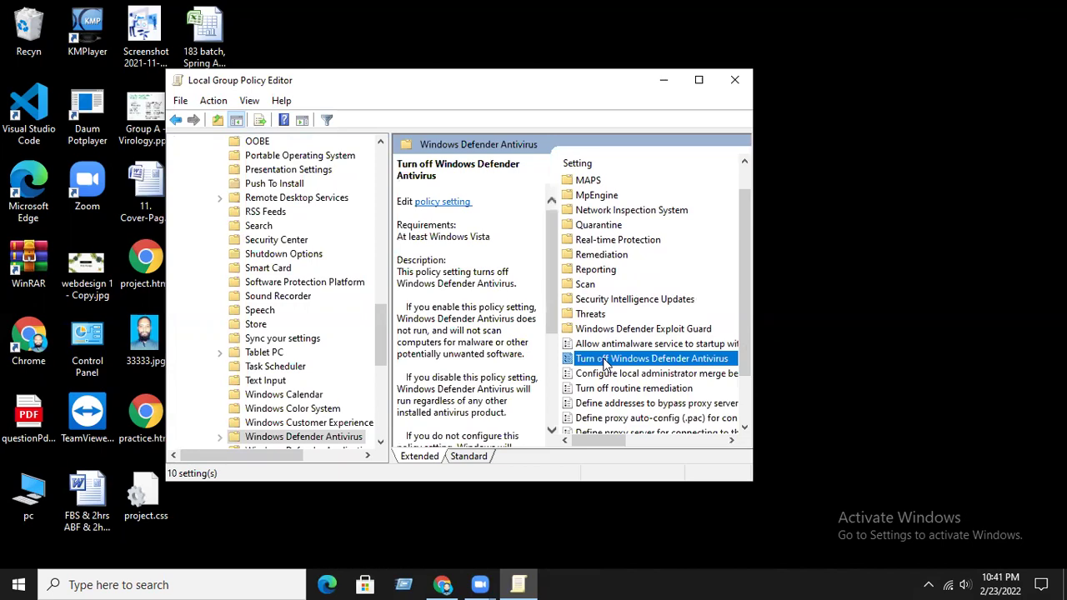
pyautogui.doubleClick(606, 364)
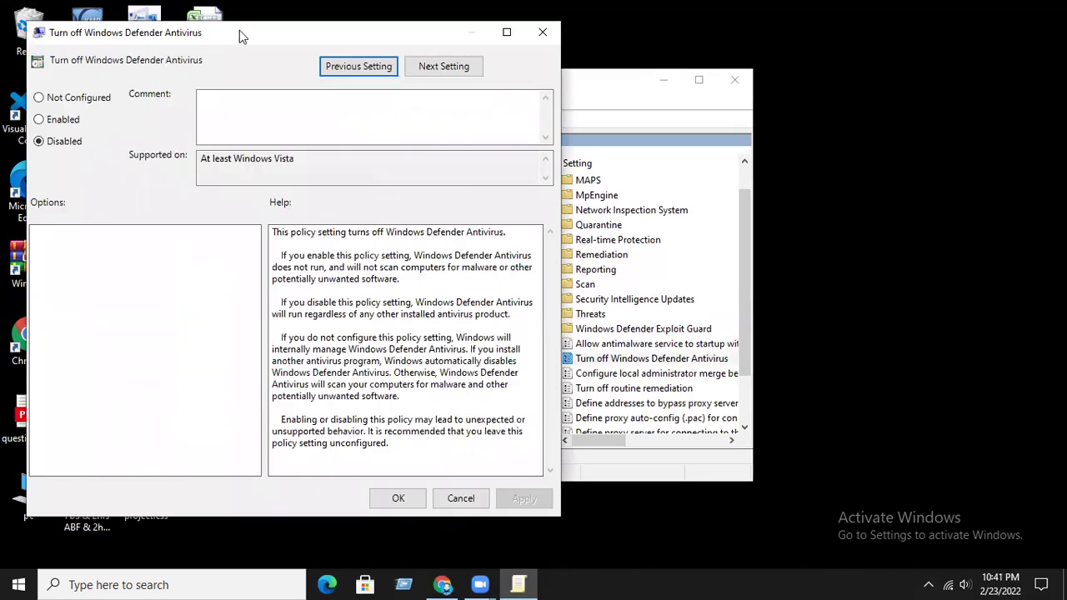
pyautogui.moveTo(240, 30); pyautogui.dragTo(483, 35)
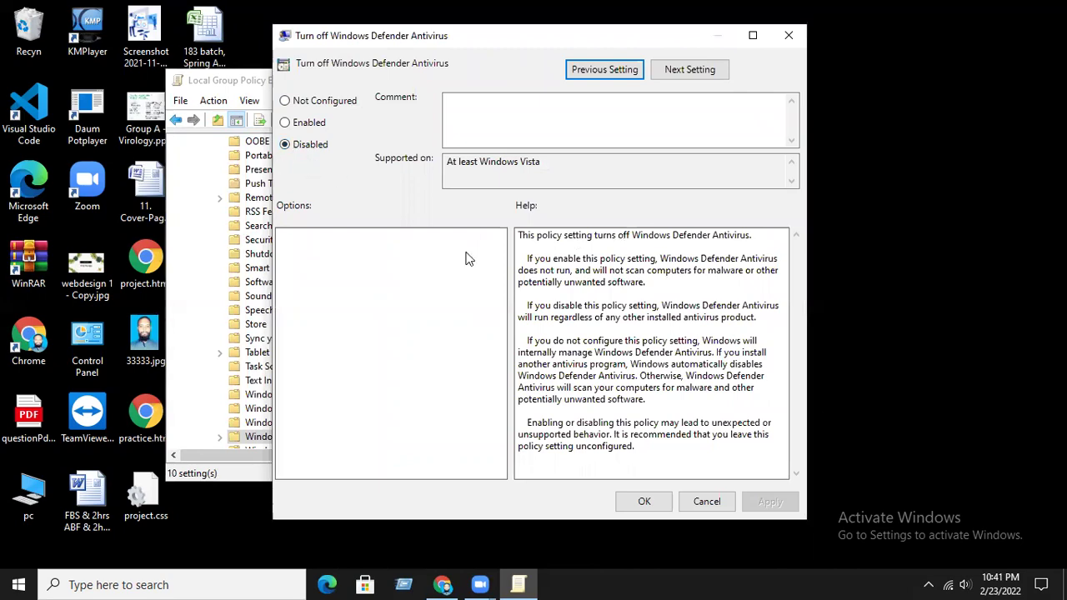
pyautogui.click(292, 147)
pyautogui.click(284, 122)
pyautogui.click(286, 145)
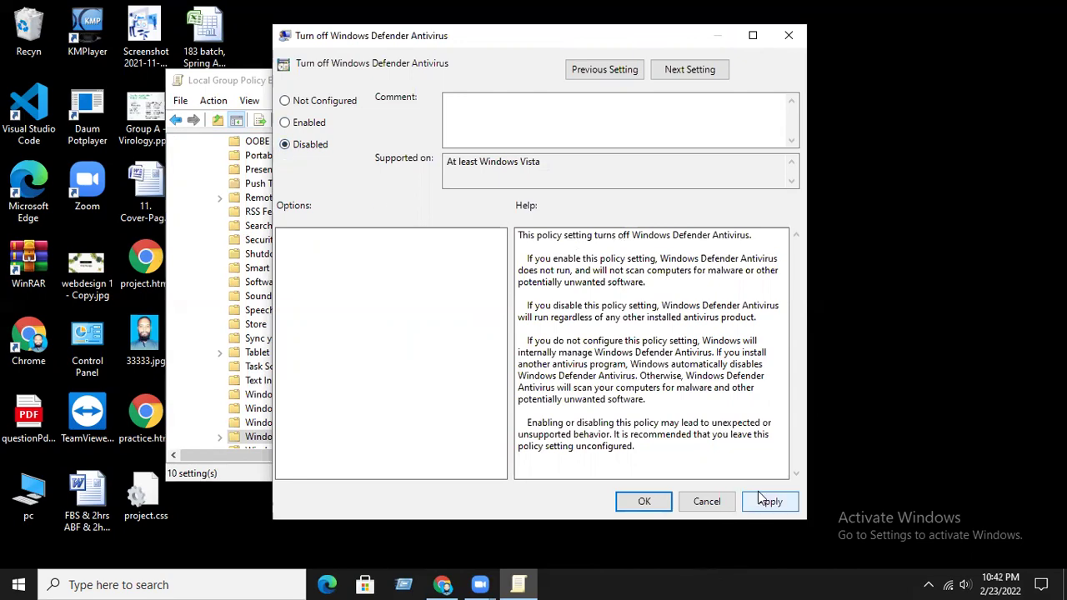
pyautogui.click(769, 501)
pyautogui.click(639, 501)
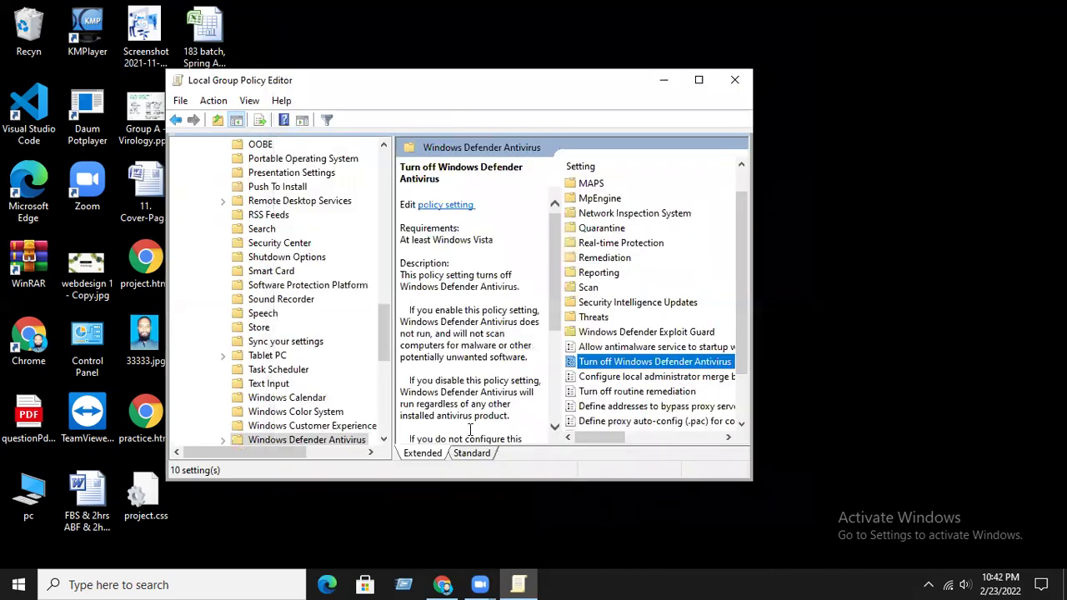
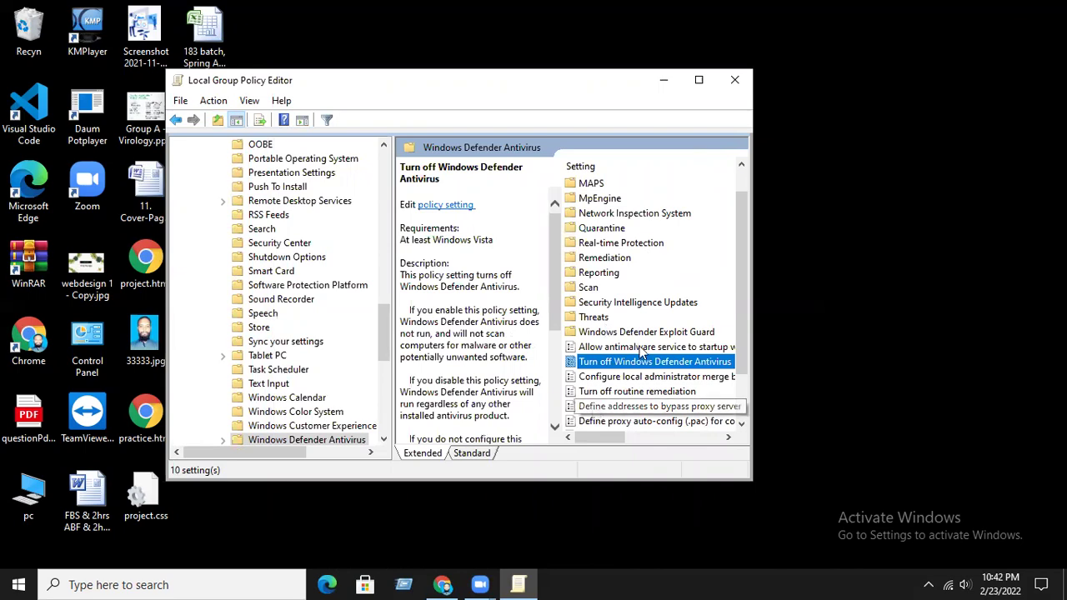
pyautogui.click(735, 75)
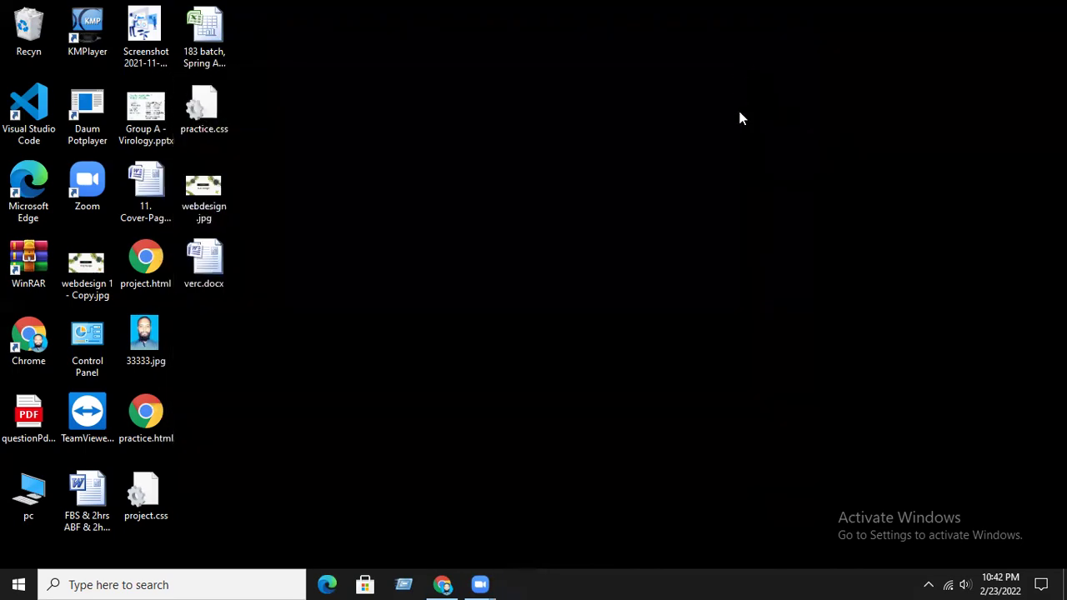